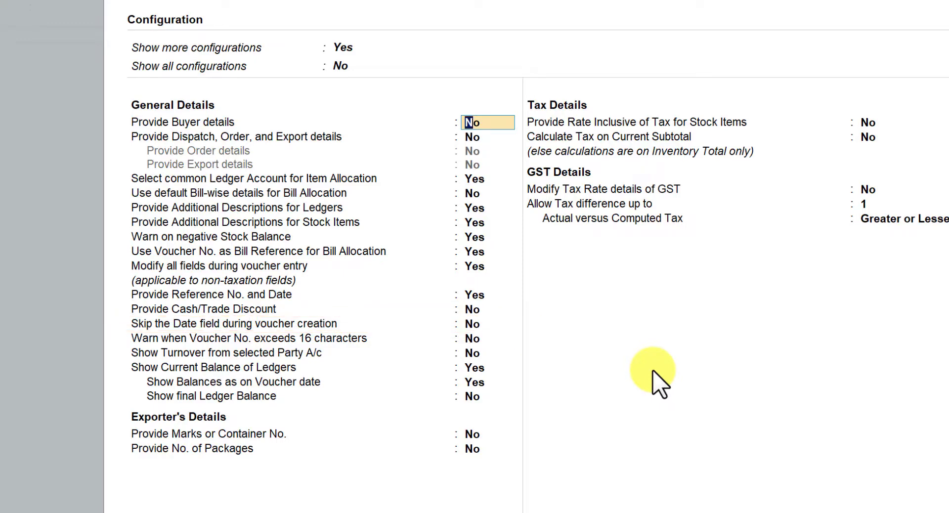
Close the voucher configuration, quit and reopen the sales voucher, and accept the voucher date 15-Jan-21
key("ctrl+q")
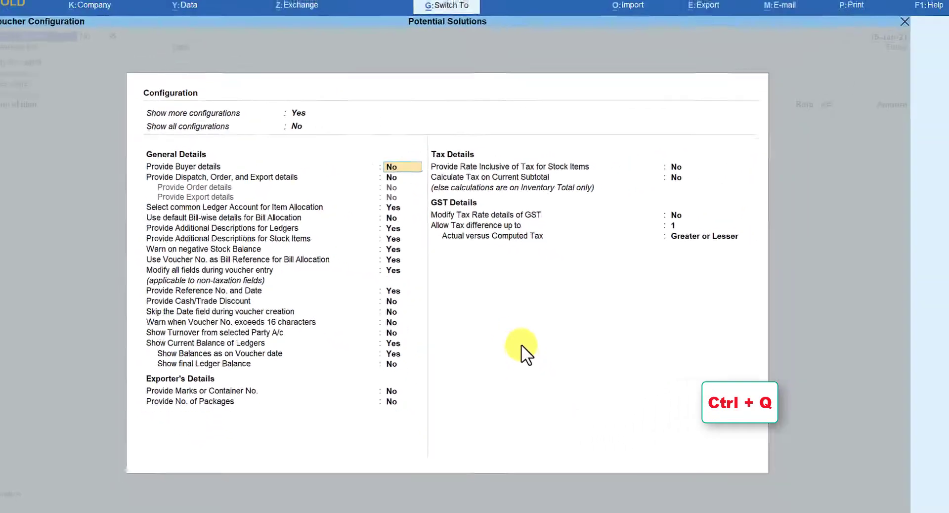
key("ctrl+q")
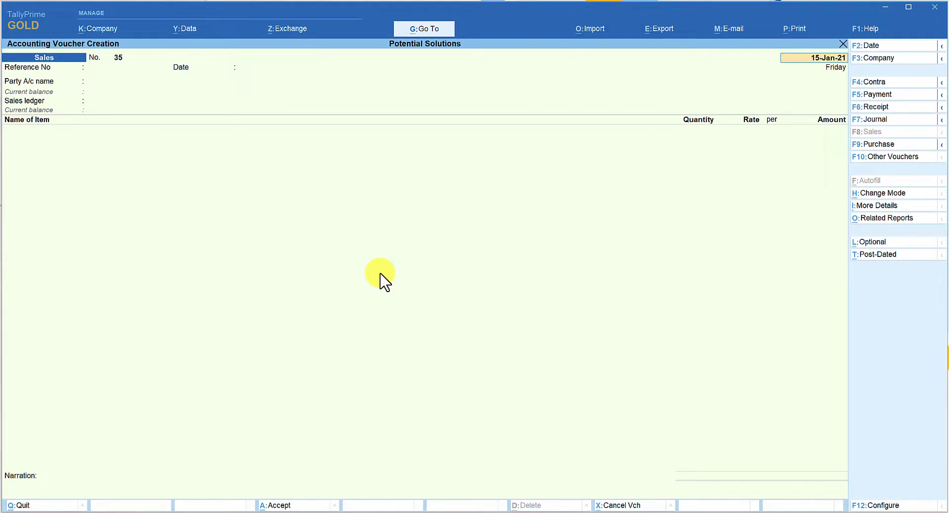
key("BackSpace")
key("Escape")
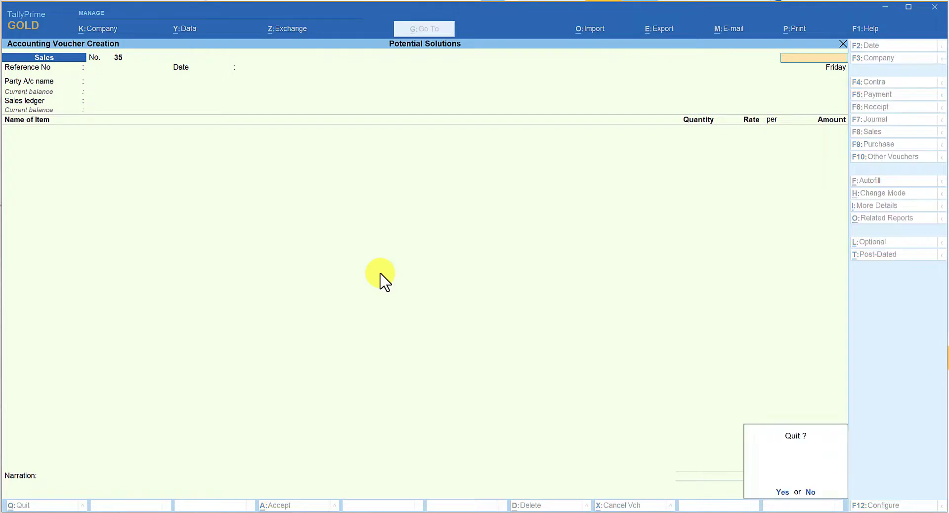
key("Return")
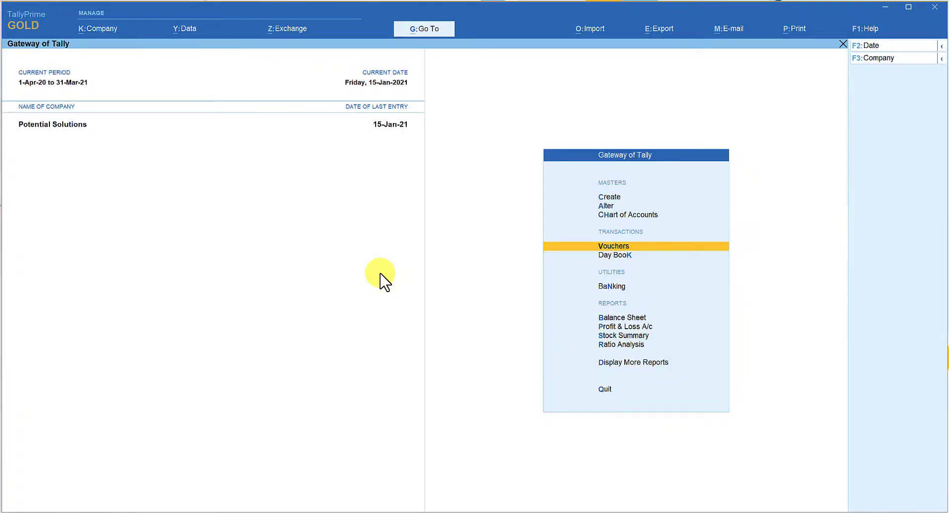
key("Return")
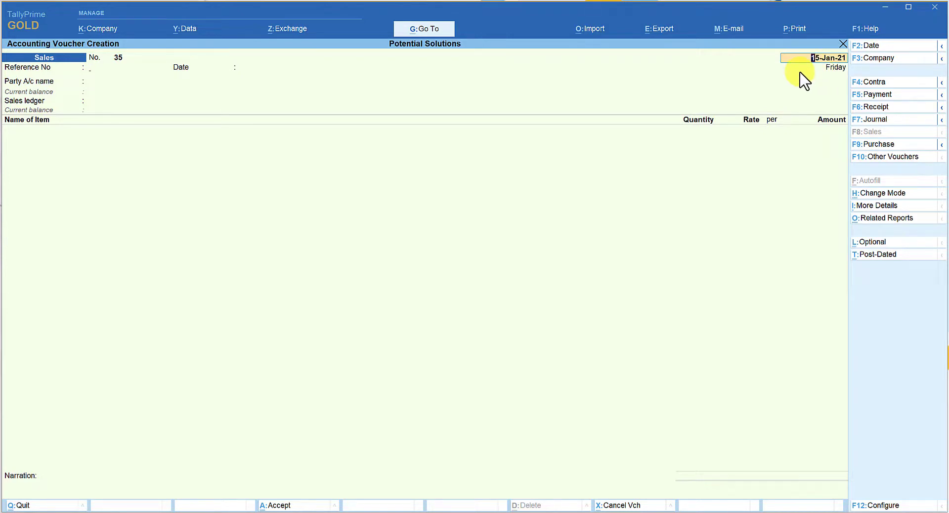
key("Return")
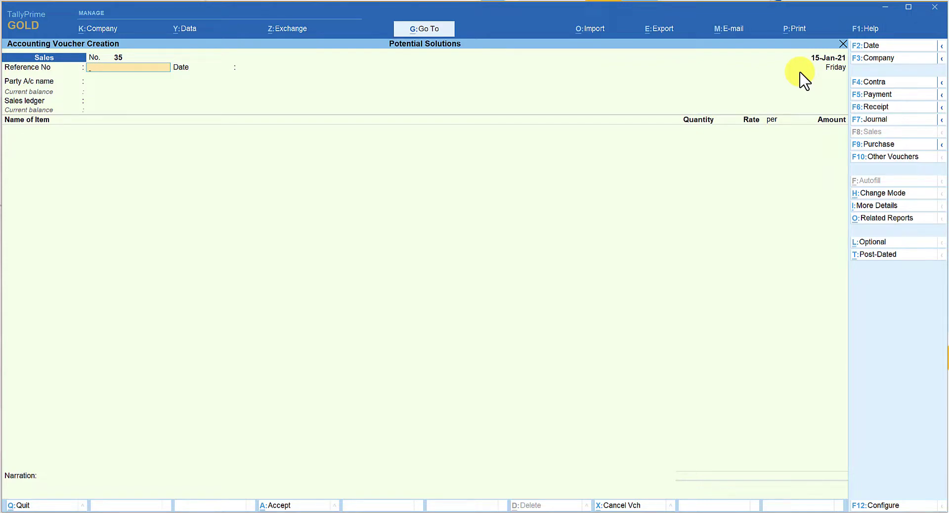
Set "Skip the Date field during voucher creation" to Yes in the sales voucher configuration and save it
key("F12")
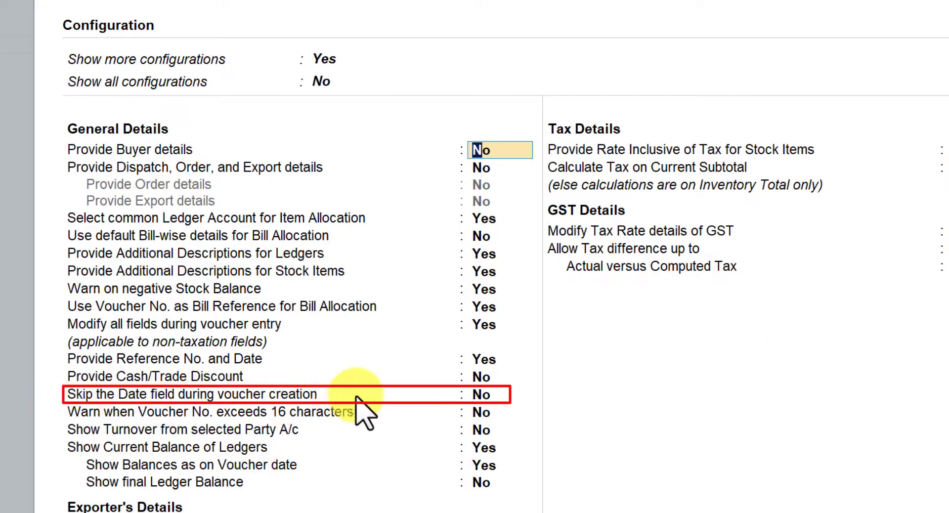
left_click(484, 395)
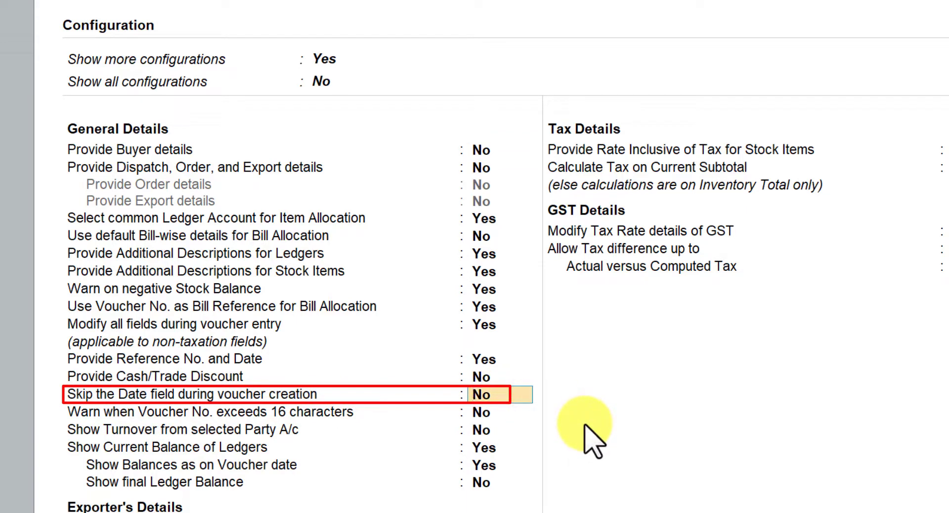
type("y")
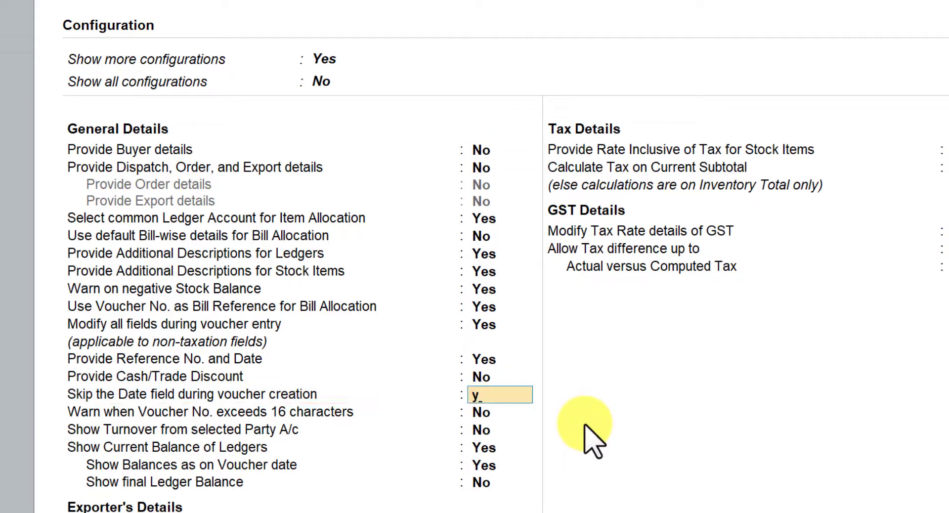
key("Return")
key("ctrl+a")
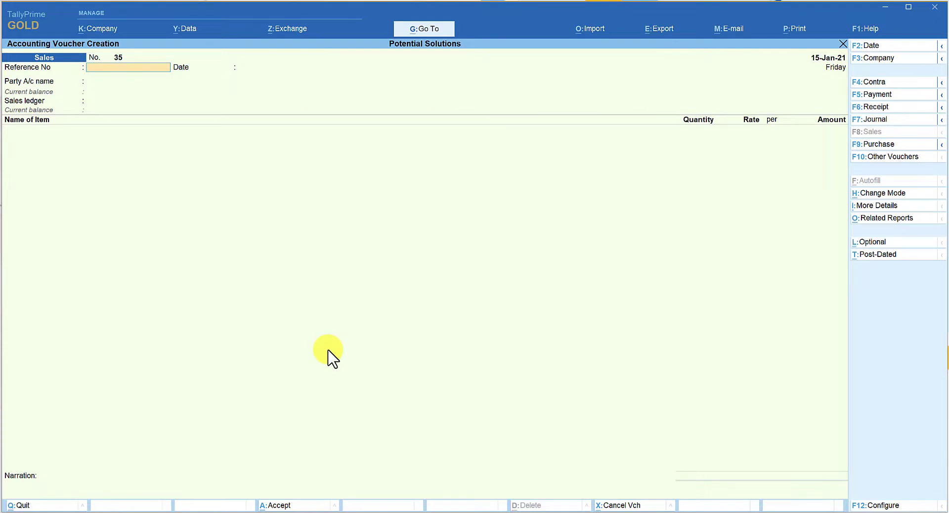
Quit and reopen the sales voucher, and change its voucher date to 16-1-2021
key("Escape")
key("y")
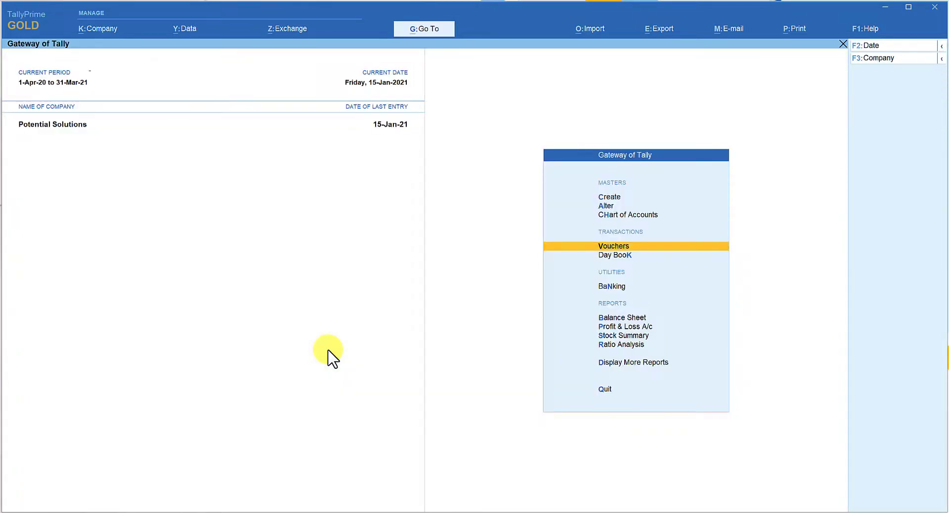
key("Return")
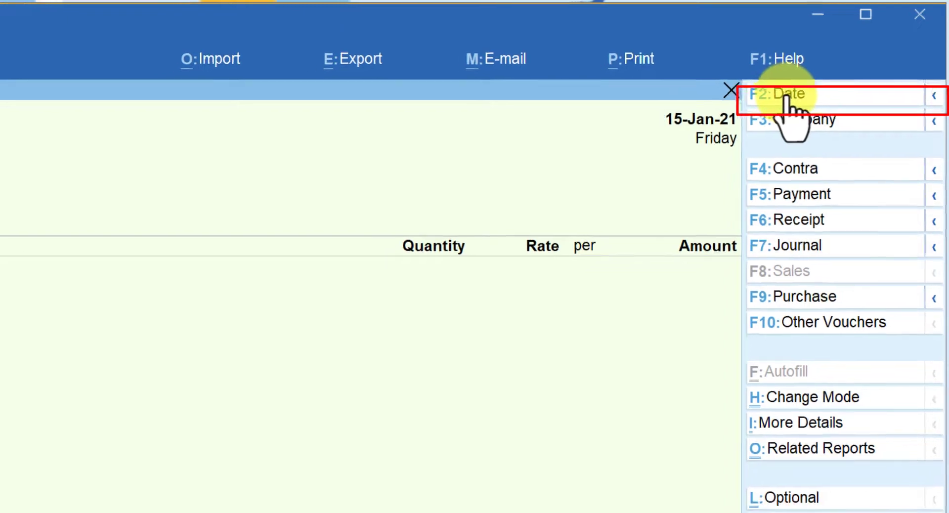
left_click(787, 95)
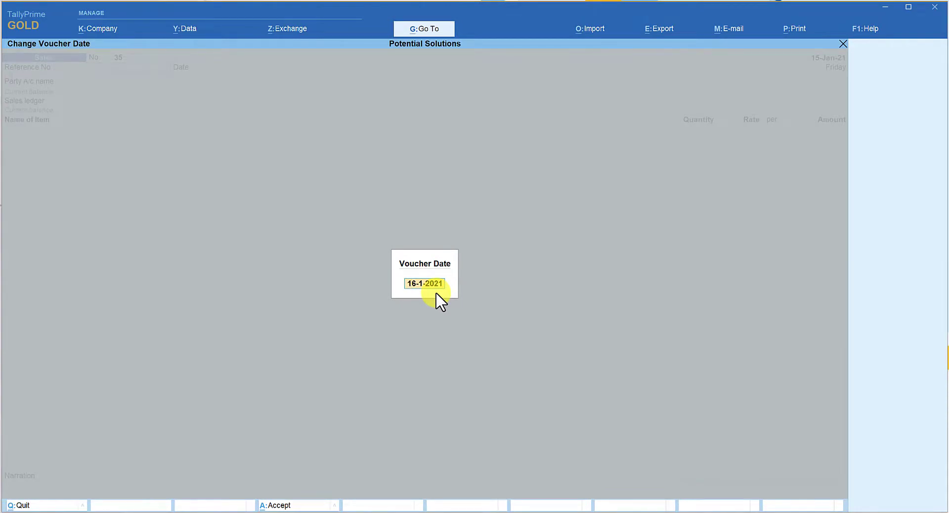
key("Return")
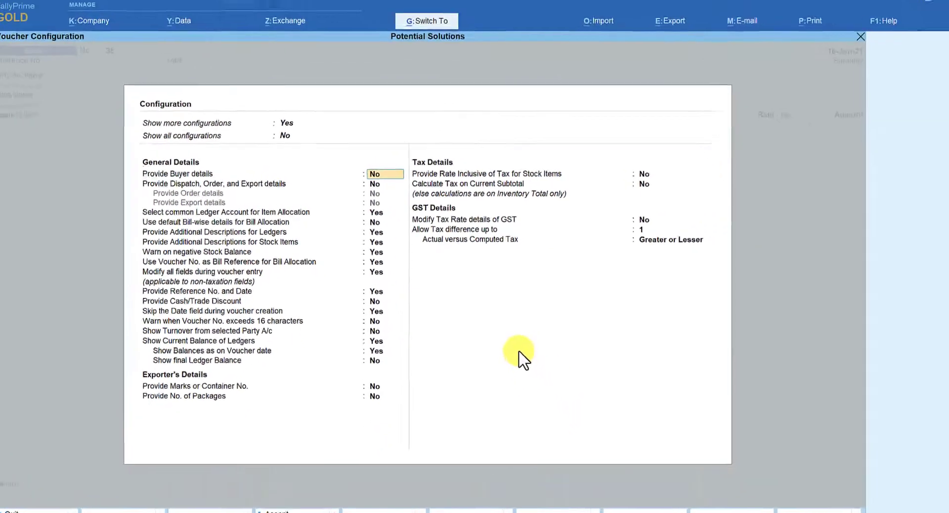
Set "Show Turnover from selected Party A/c" to Yes in the sales voucher configuration and save it
key("ctrl+a")
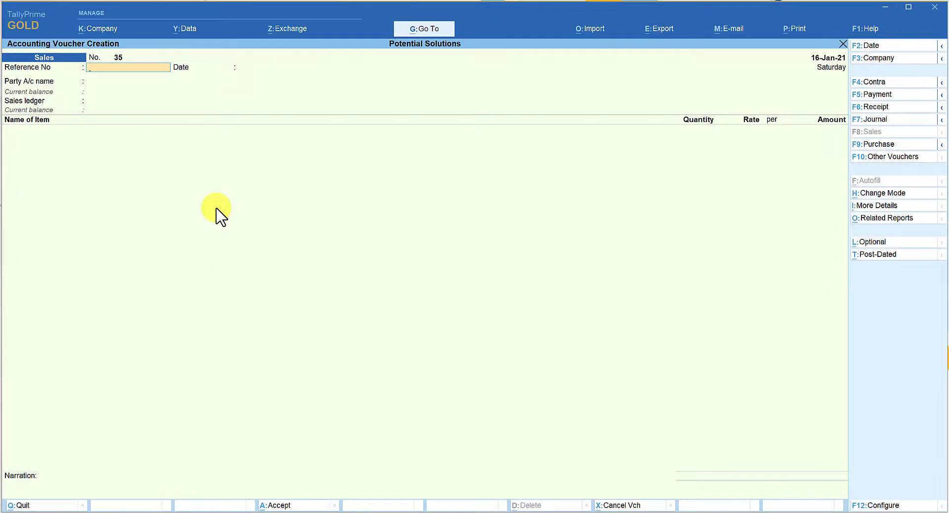
key("F12")
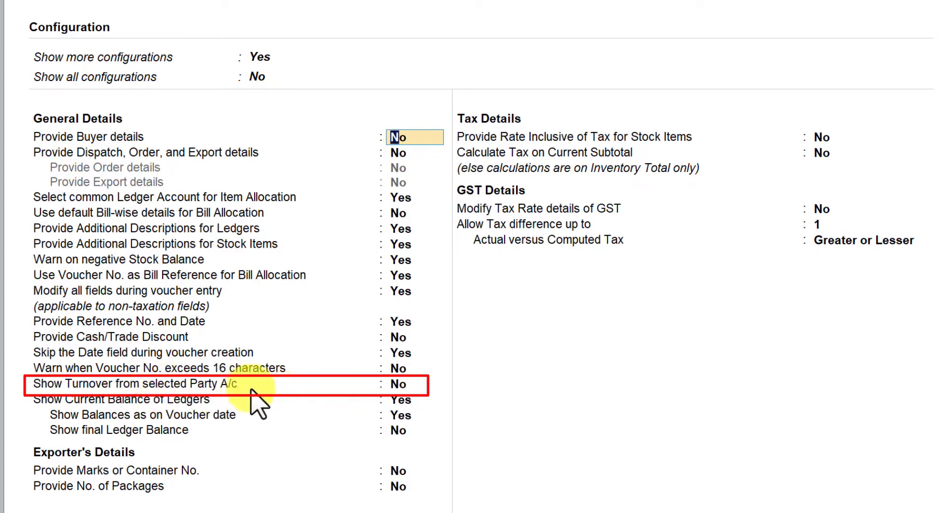
left_click(398, 385)
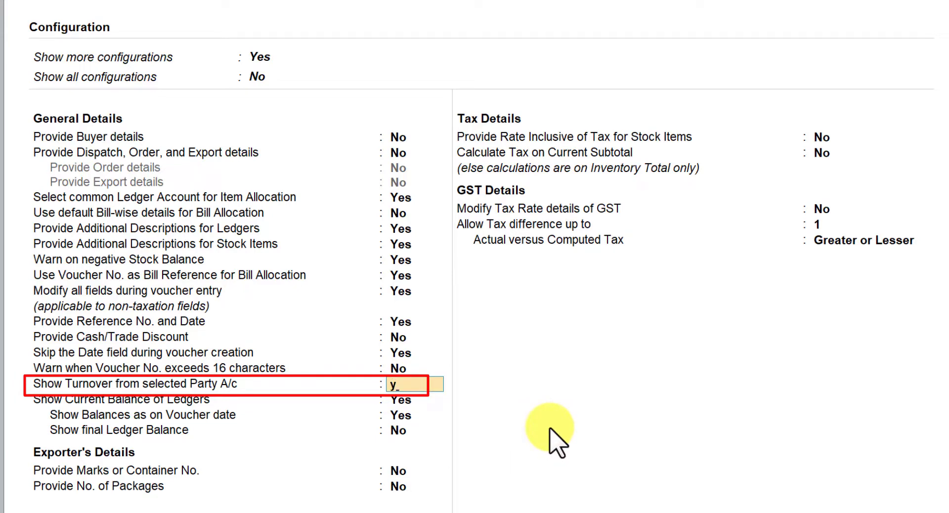
key("Return")
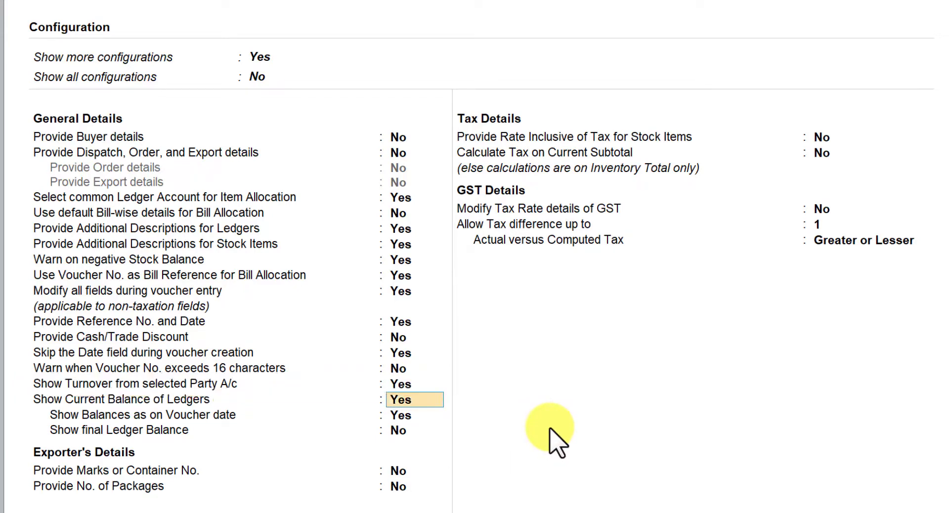
key("ctrl+a")
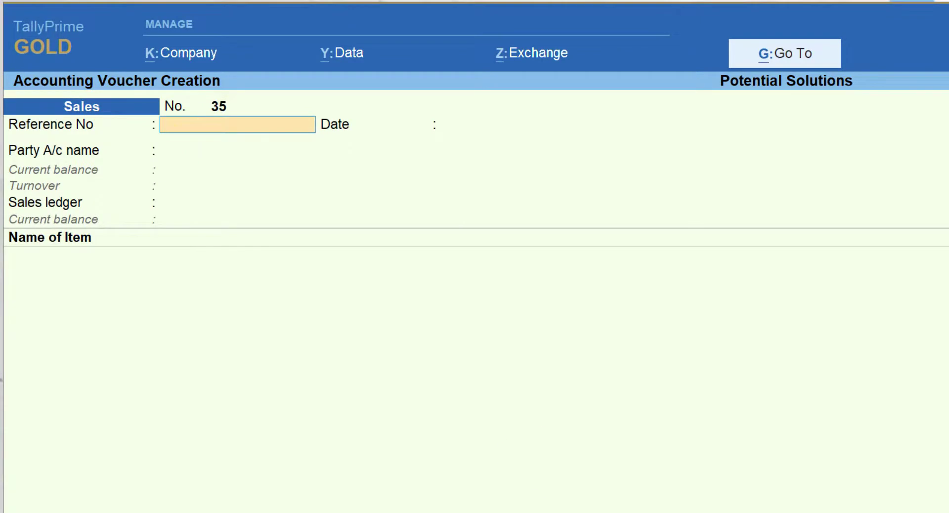
Leave the reference number and date blank and select India Mart as the party account
key("Return")
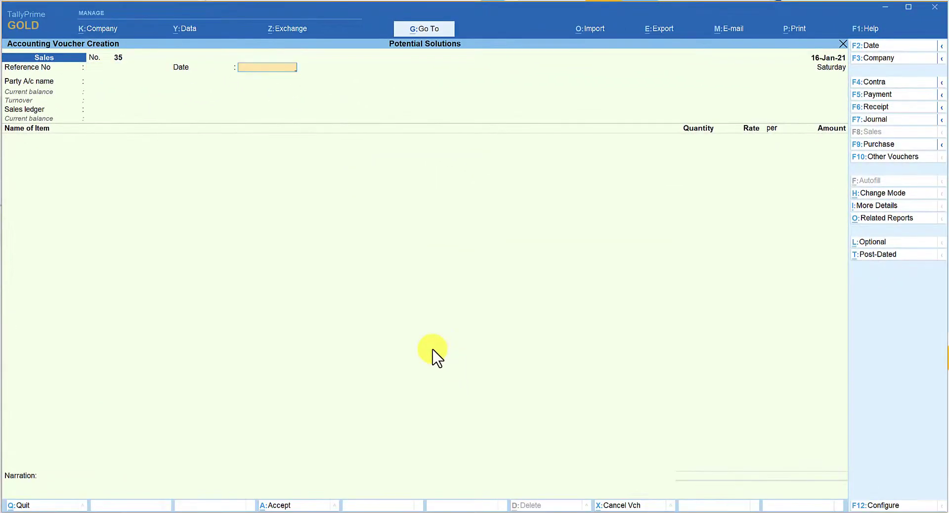
key("Return")
type("In")
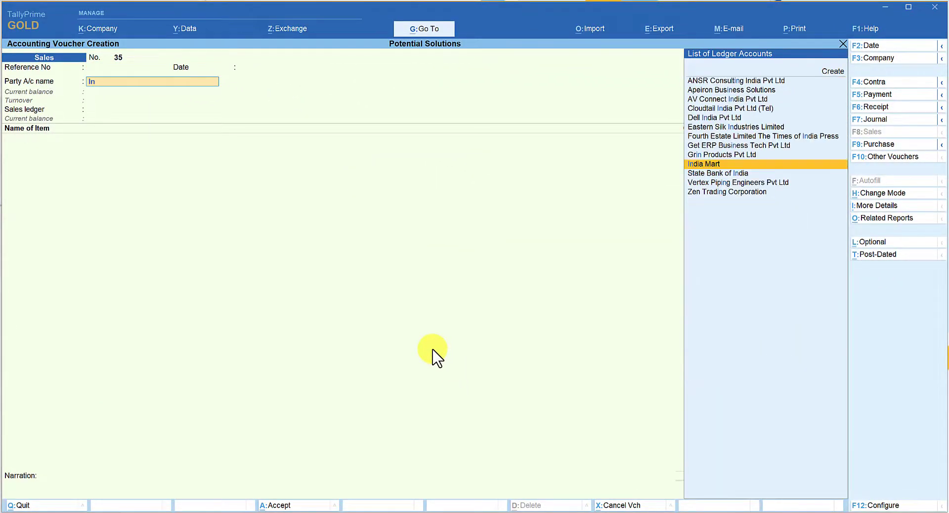
key("Return")
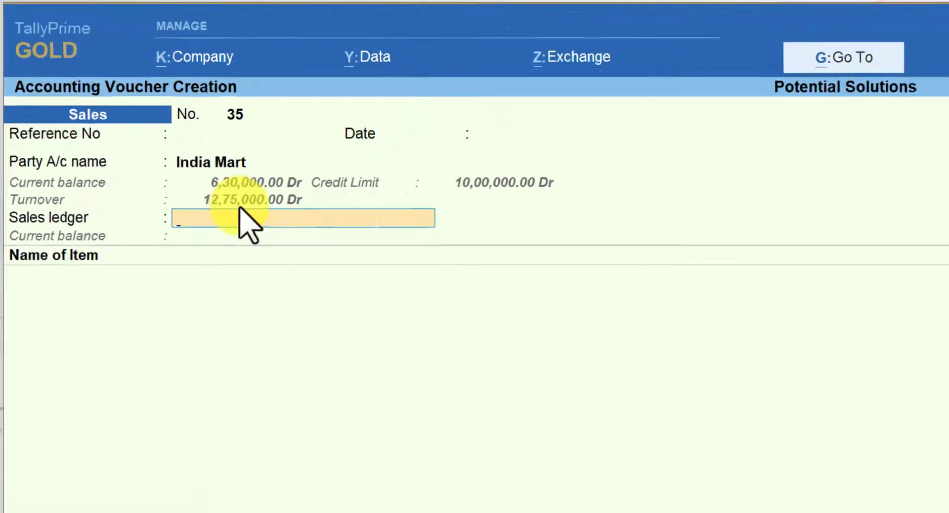
Set "Show Turnover from selected Party A/c" to No in the voucher configuration and save it
key("F12")
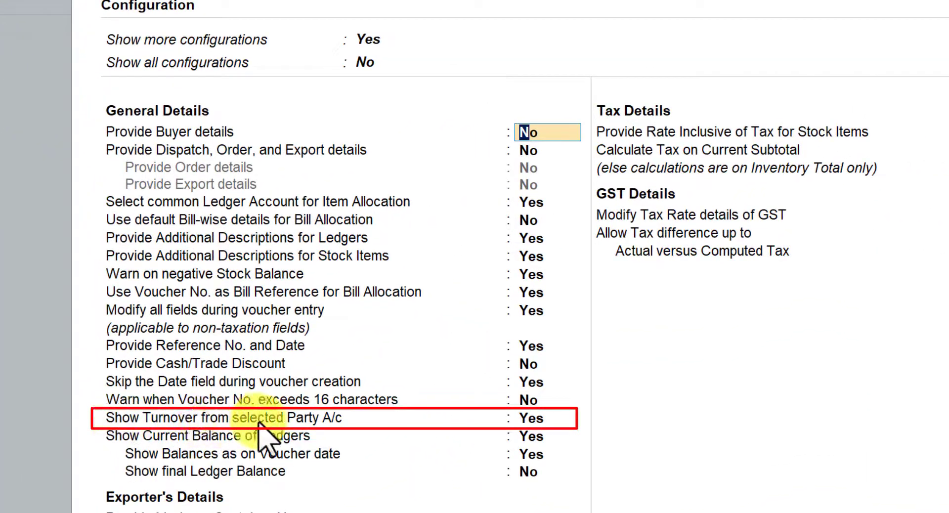
left_click(530, 419)
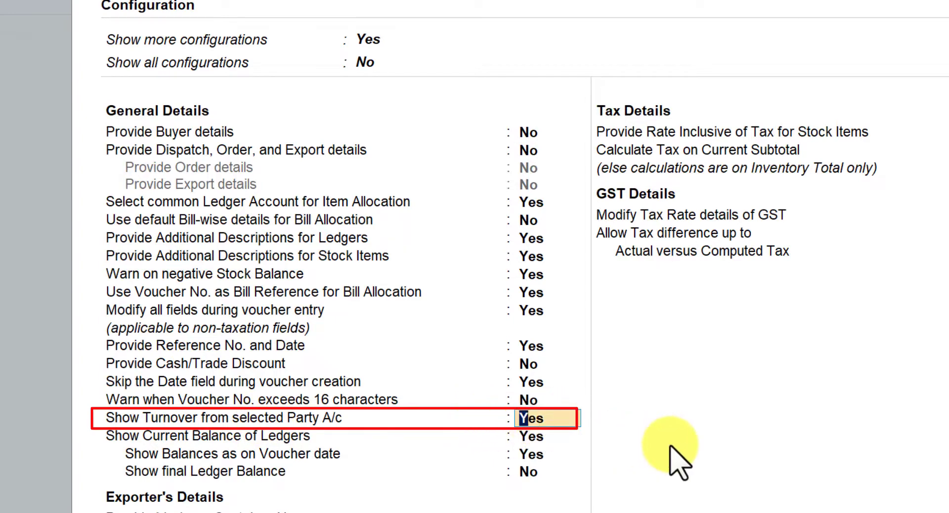
key("Return")
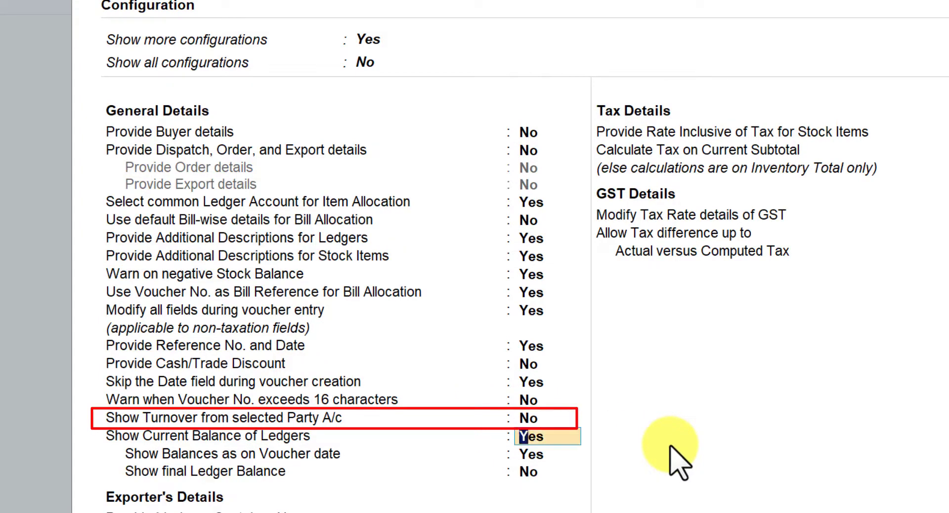
key("ctrl+a")
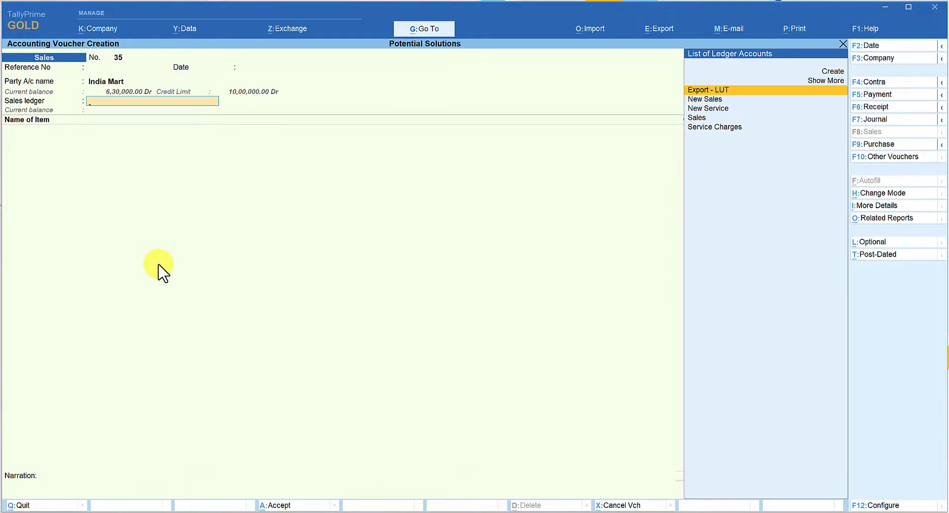
Open the configuration of the sales voucher for India Mart
key("F12")
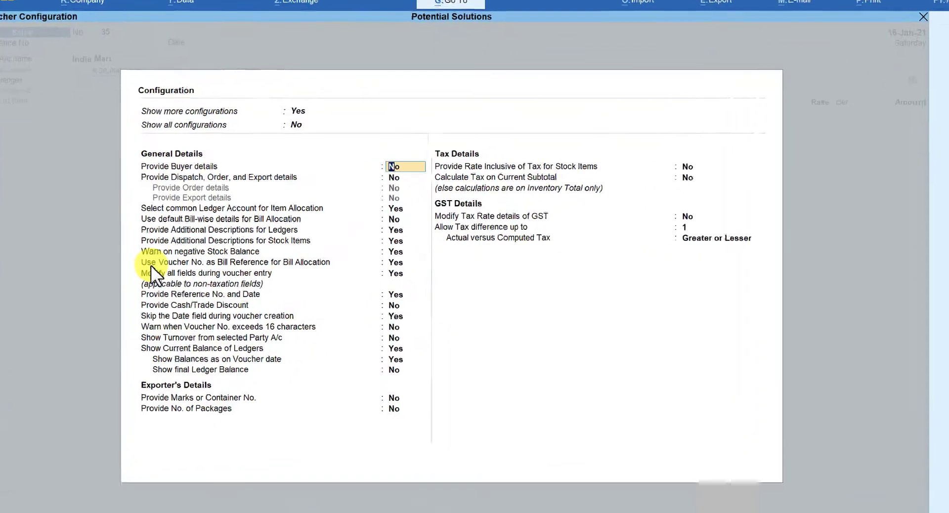